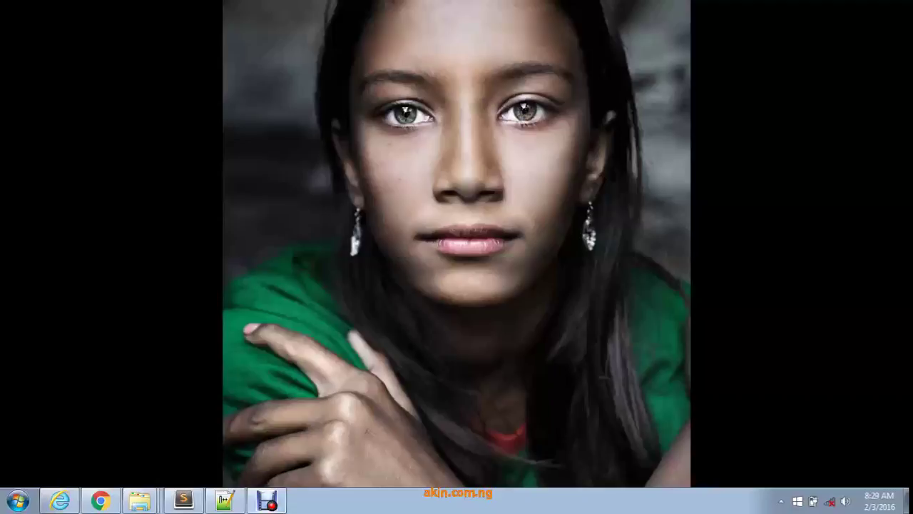
Examine the hidden notification area icons for programs running in the background.
click(781, 501)
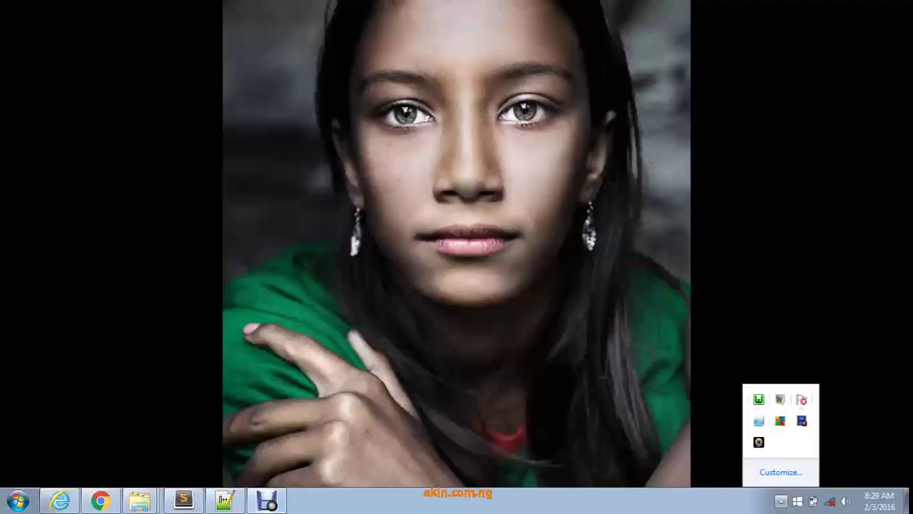
key(Escape)
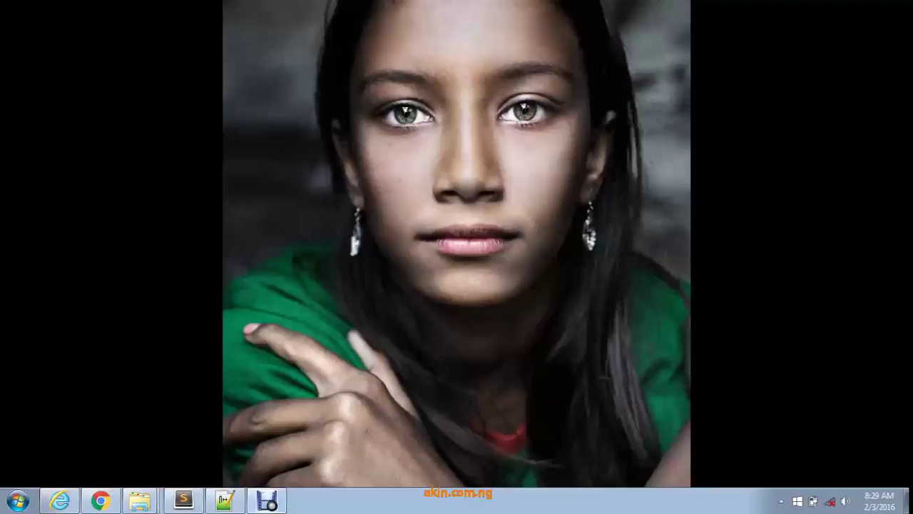
Search for msconfig and open the System Configuration utility.
key(super)
key(super)
key(super)
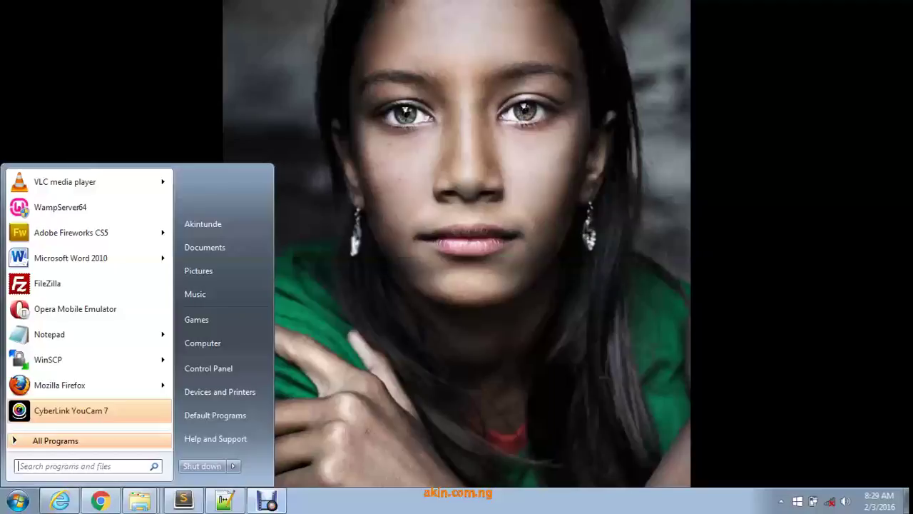
text(ms)
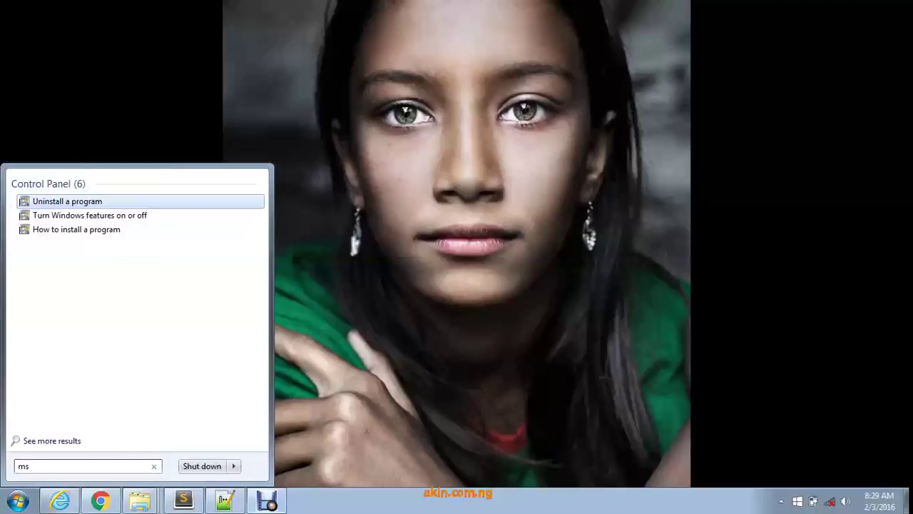
text(config)
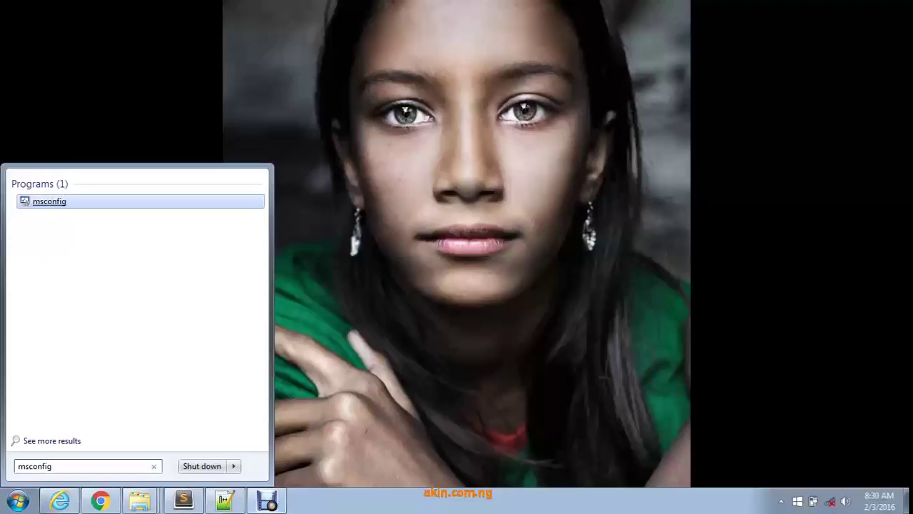
key(Return)
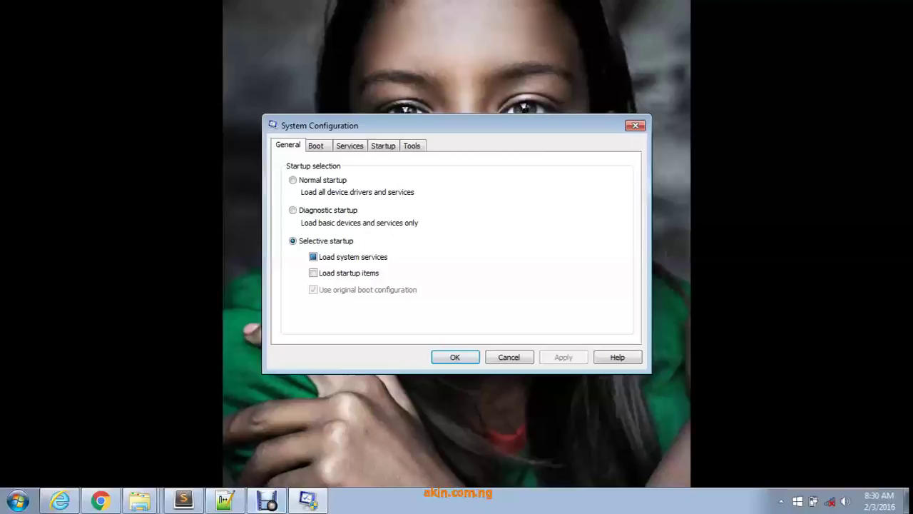
Look through the General, Boot, Services, Startup and Tools sections of System Configuration.
click(316, 145)
key(ctrl+Tab)
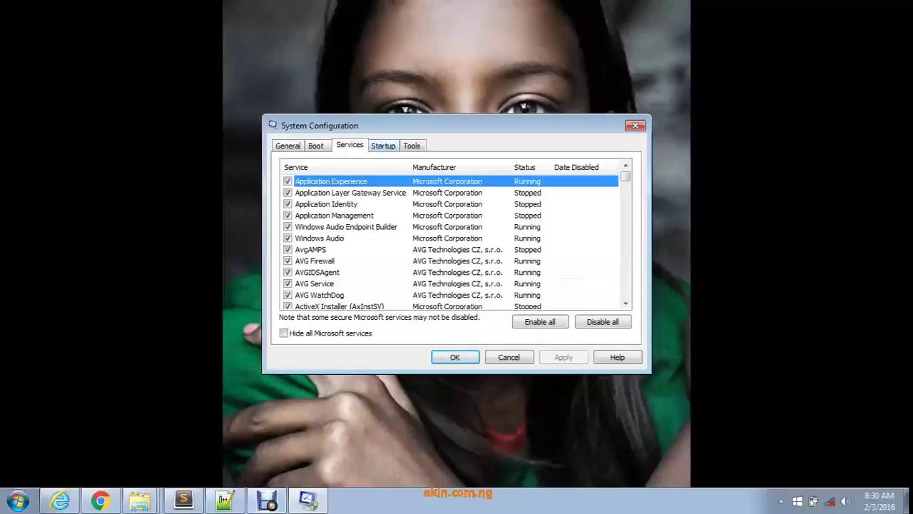
key(ctrl+Tab)
key(ctrl+Tab)
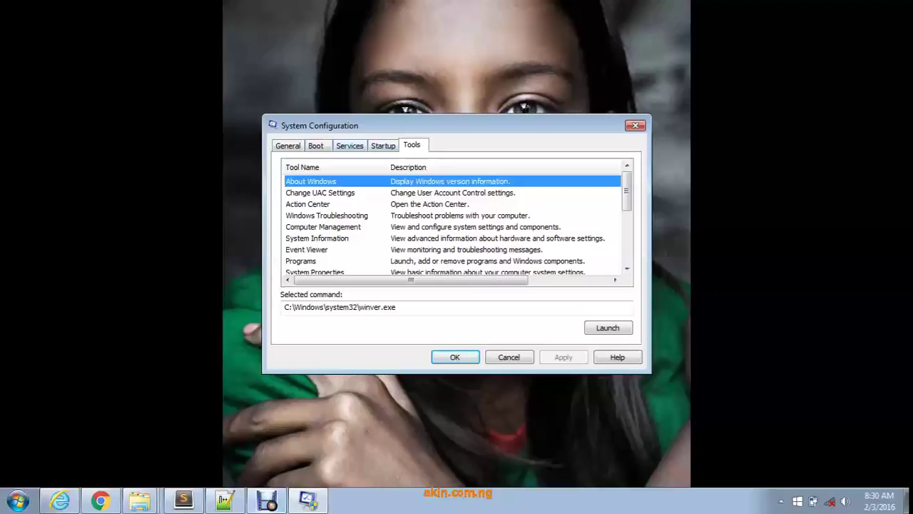
key(ctrl+Tab)
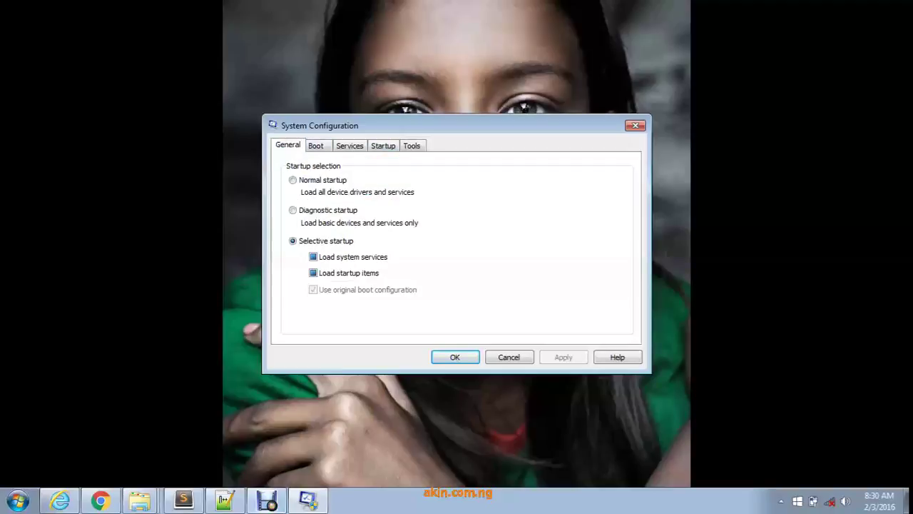
click(383, 145)
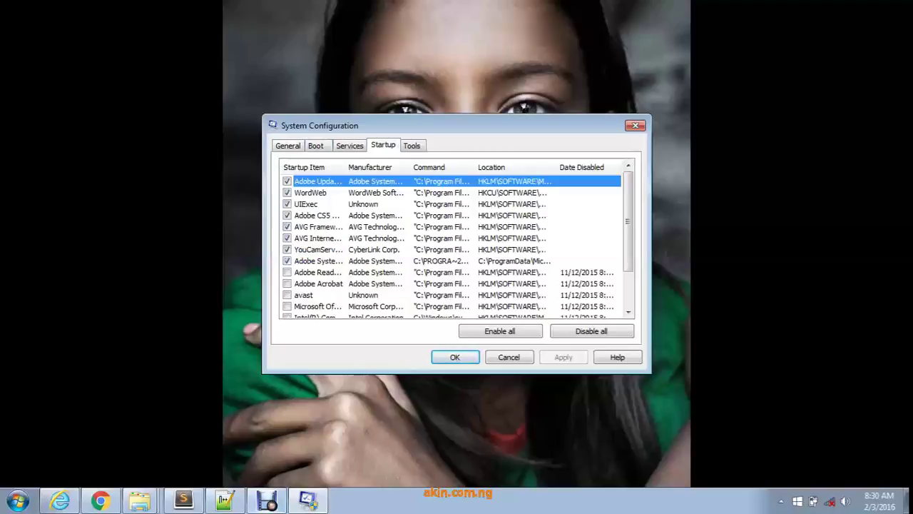
click(349, 145)
click(383, 146)
click(350, 145)
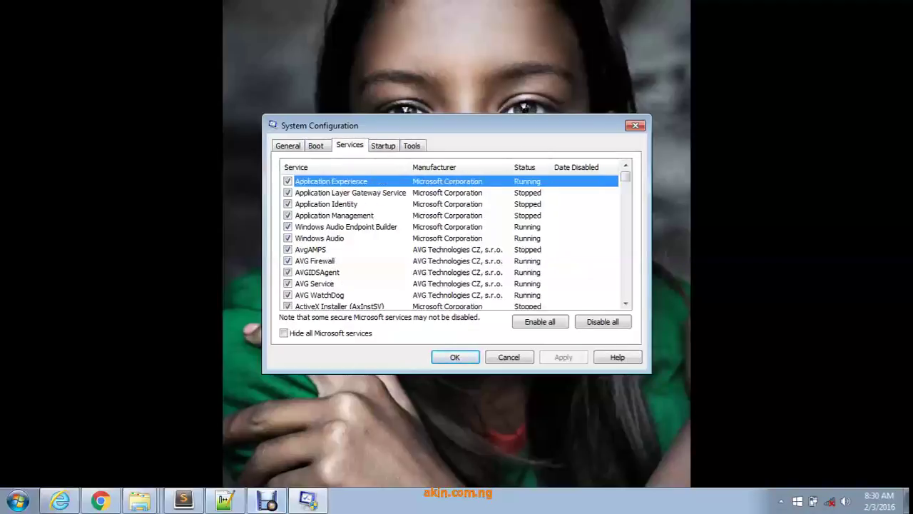
Examine the whole list of services down to its last entry and return to the first one.
click(625, 303)
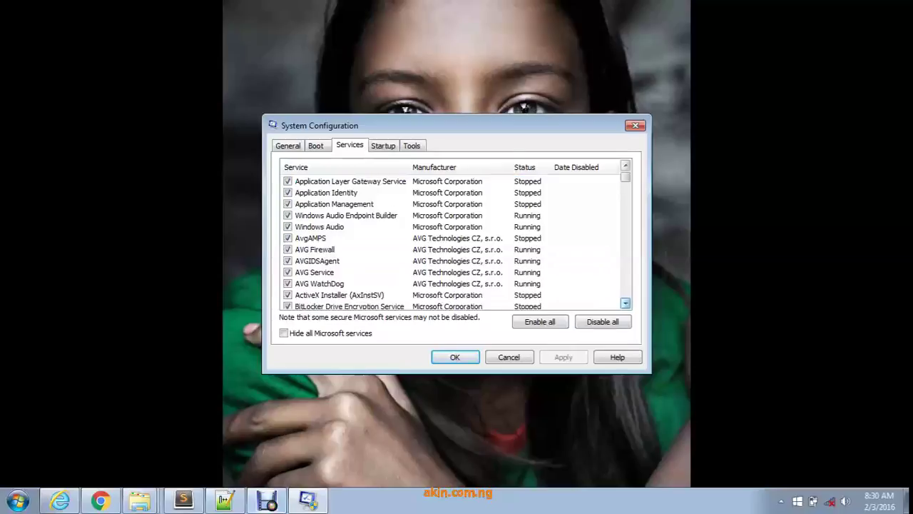
click(625, 303)
click(625, 303)
click(624, 303)
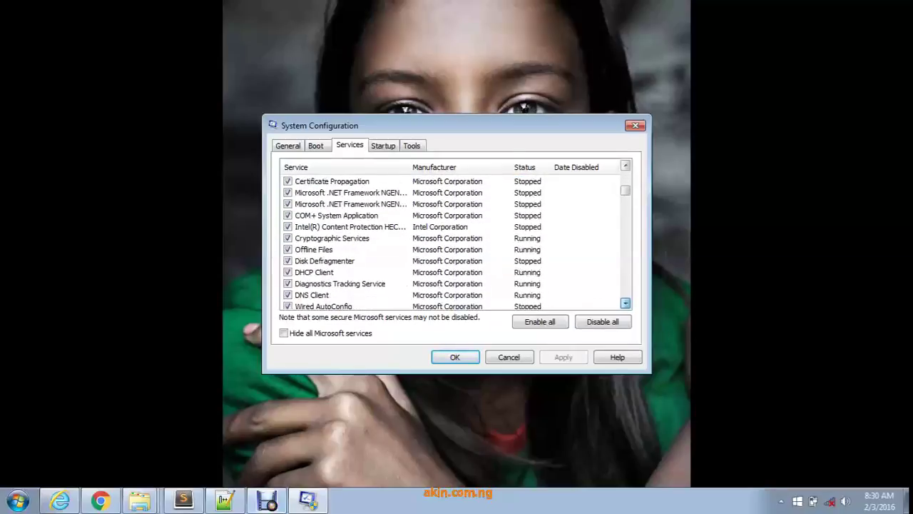
drag(624, 303, 625, 303)
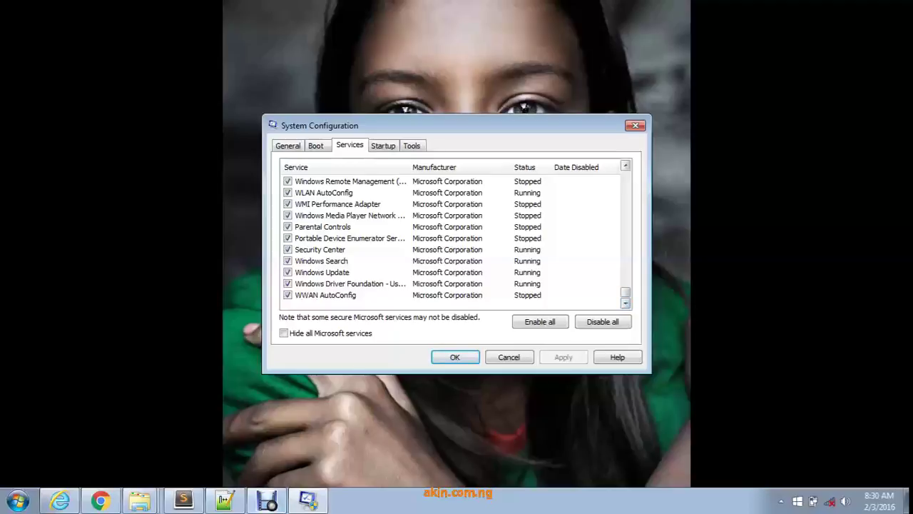
key(Home)
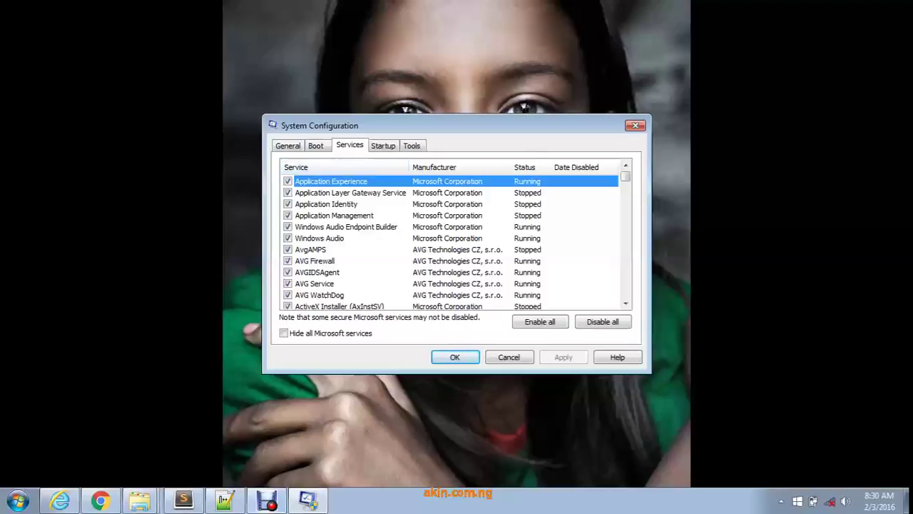
Go through the services one by one to find the Google Update Service entries and select gupdate, then gupdatem.
key(Down)
key(Down)
key(Down)
key(Down)
key(Down)
key(Down)
key(Down)
key(Down)
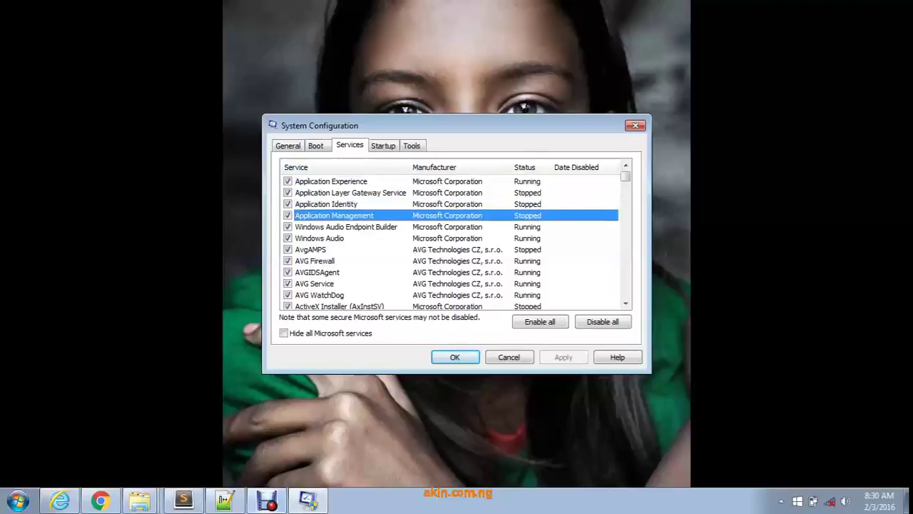
key(Down)
key(Down)
key(Down)
key(Down)
key(Down)
key(Down)
key(Down)
key(Down)
key(Down)
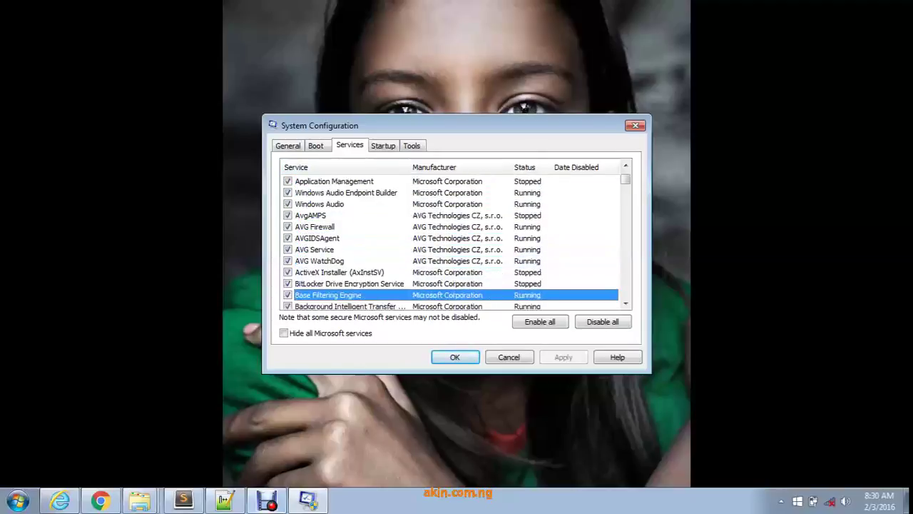
key(Down)
key(Down)
key(Down)
key(Down)
key(Down)
key(Down)
key(Down)
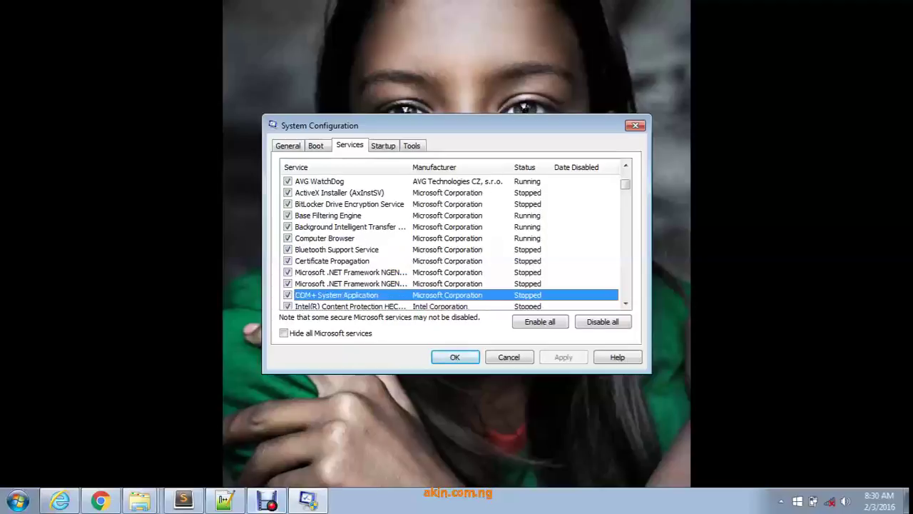
key(Down)
key(Down)
key(Down)
key(Down)
key(Down)
key(Down)
key(Down)
key(Down)
key(Down)
key(Down)
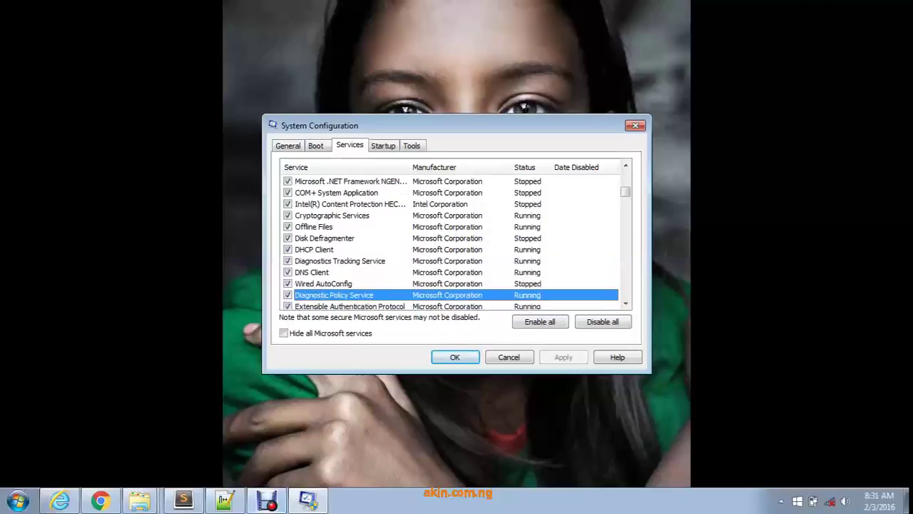
key(Down)
key(Down)
key(Down)
key(Down)
key(Down)
key(Down)
key(Down)
key(Down)
key(Down)
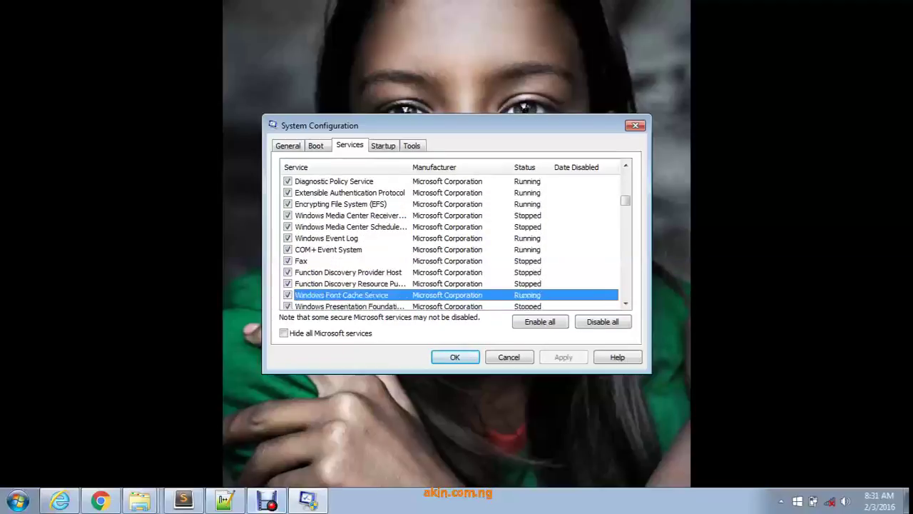
key(Down)
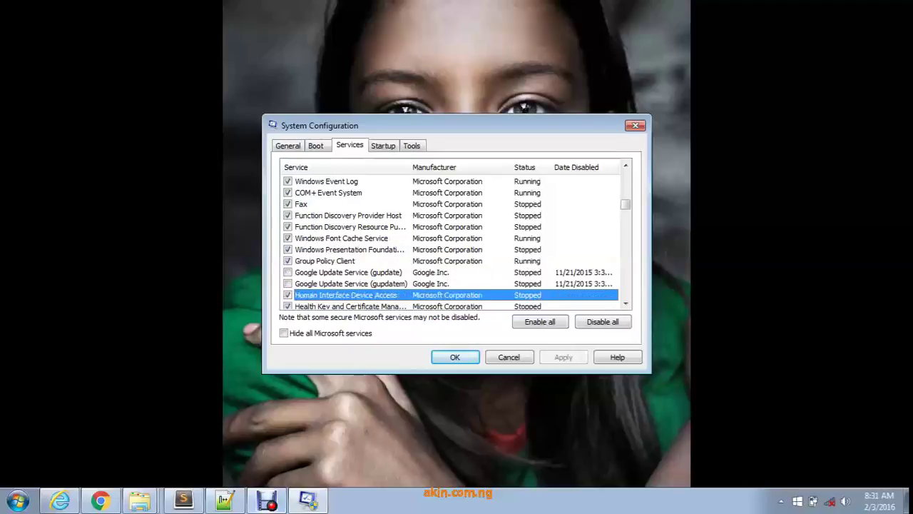
key(Down)
key(Down)
key(Down)
key(Down)
key(Down)
key(Down)
key(Up)
key(Up)
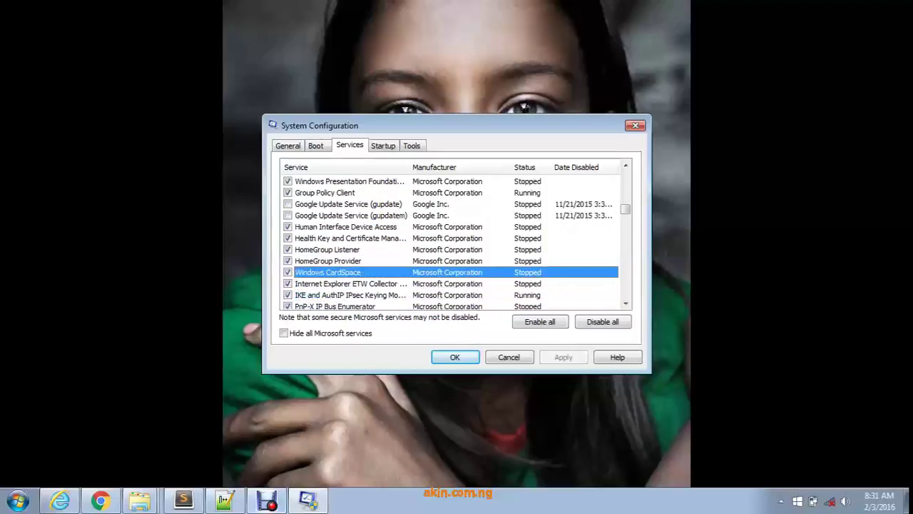
key(Up)
key(Up)
key(Up)
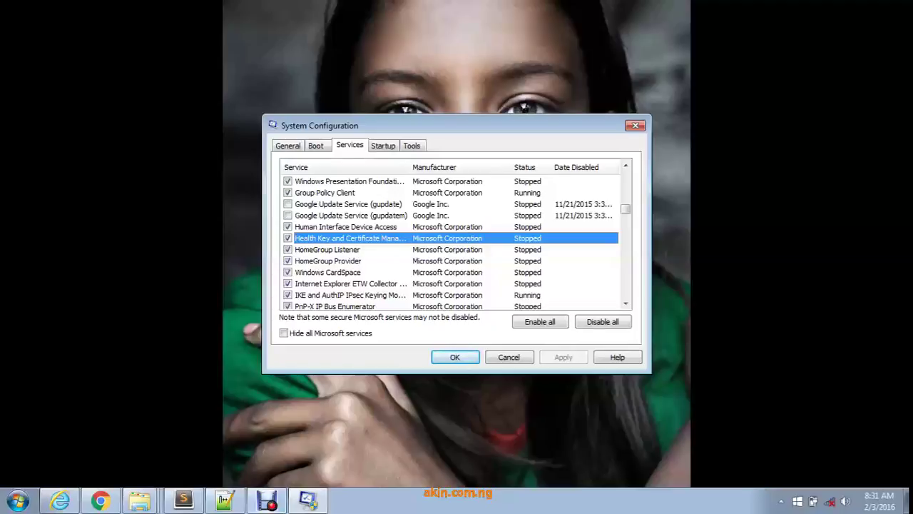
click(349, 204)
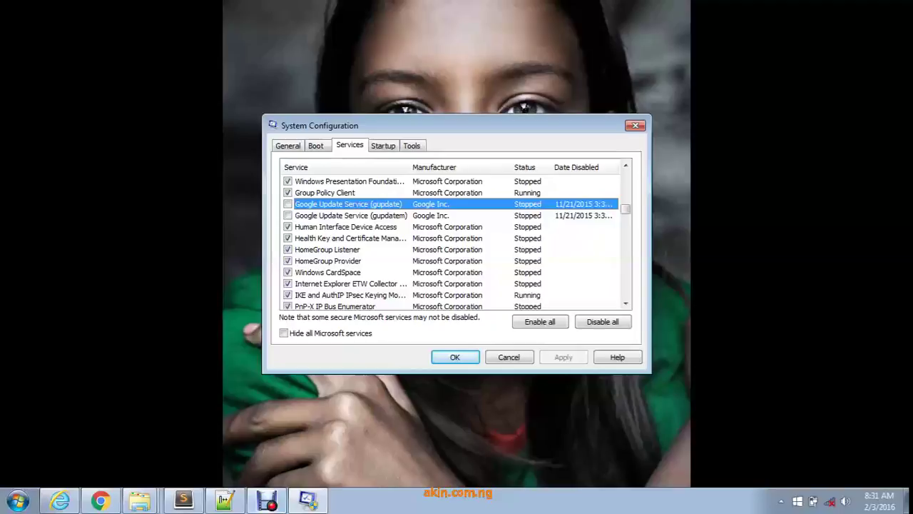
click(350, 215)
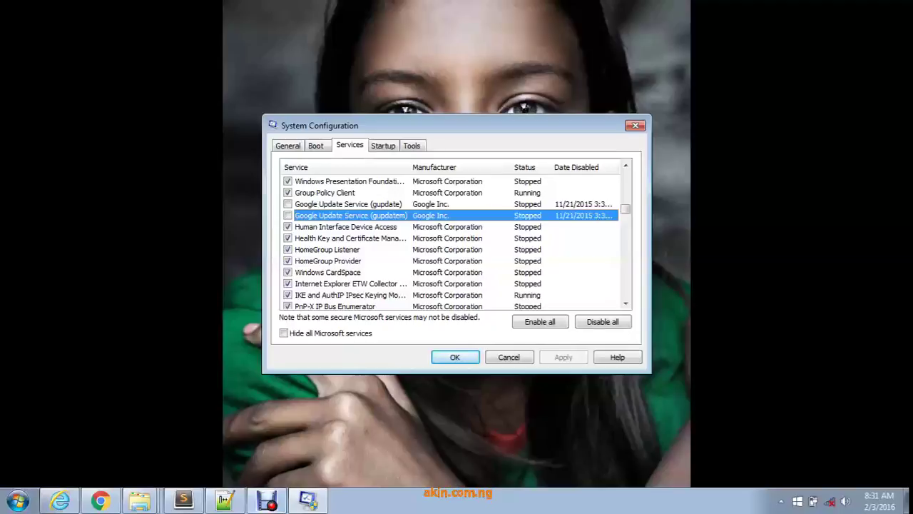
Review the services again from Application Experience down to the Health Key and Certificate entry, checking manufacturer and status.
key(Up)
key(Up)
key(Up)
key(Up)
key(Up)
key(Up)
key(Up)
key(Up)
key(Up)
key(Up)
key(Up)
key(Up)
key(Up)
key(Up)
key(Up)
key(Up)
key(Up)
key(Up)
key(Up)
key(Up)
key(Up)
key(Up)
key(Up)
key(Up)
key(Up)
key(Up)
key(Up)
key(Up)
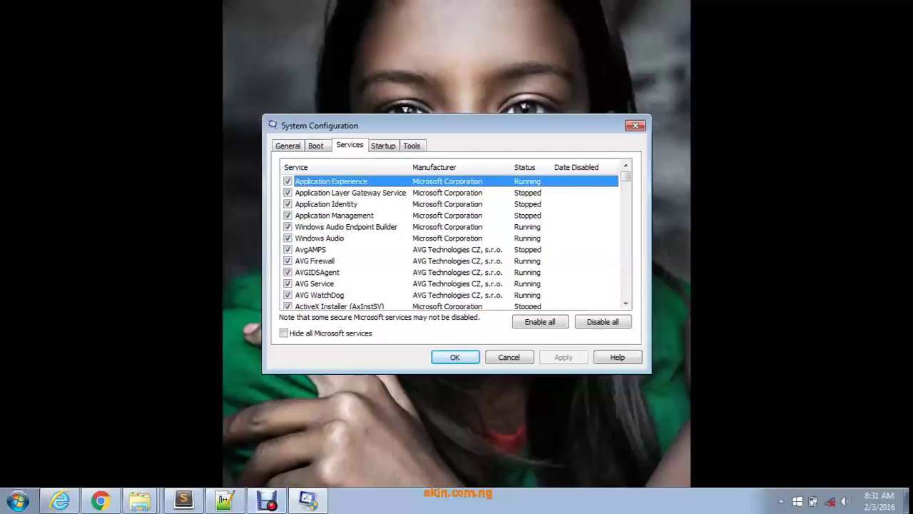
key(Down)
key(Down)
key(Down)
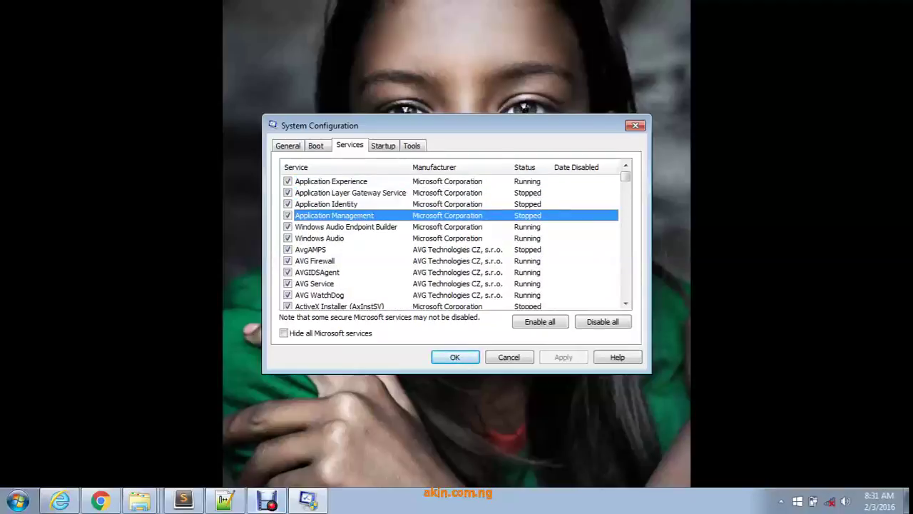
key(Down)
key(Down)
key(Down)
key(Down)
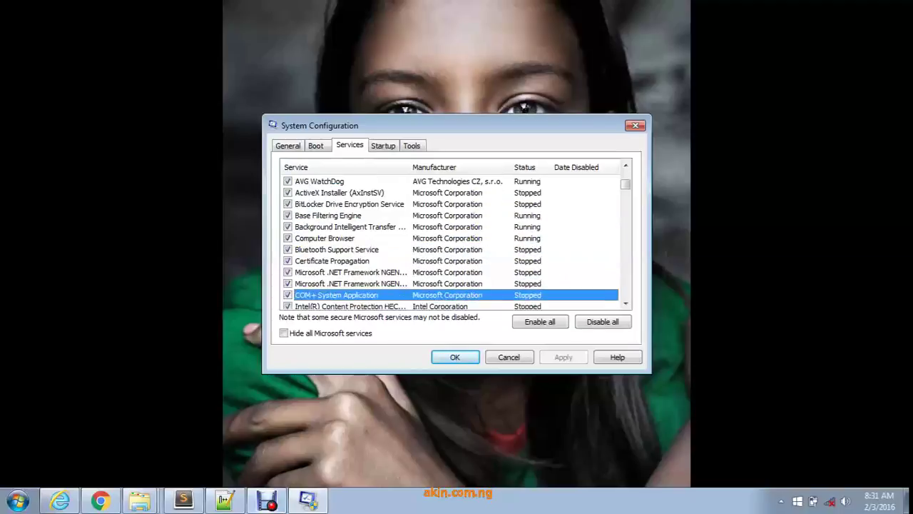
key(Down)
key(Down)
key(Down)
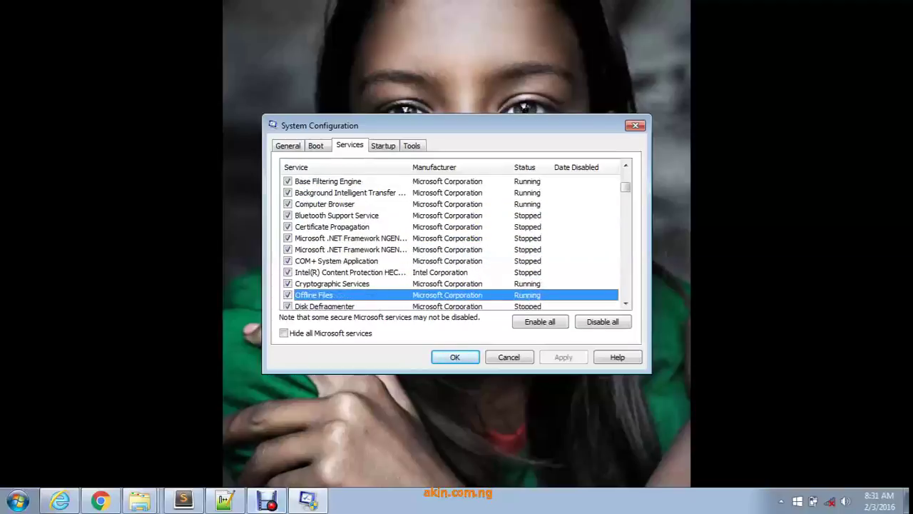
key(Down)
key(Down)
key(Down)
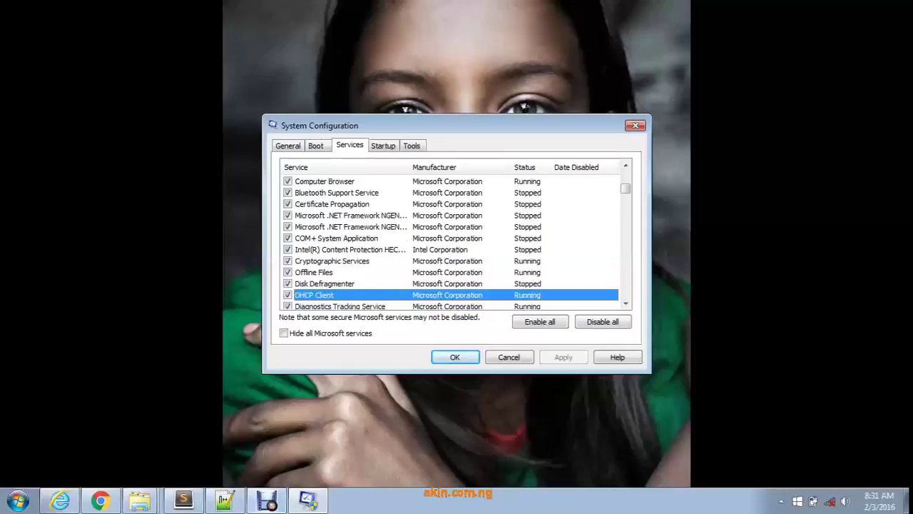
key(Down)
key(Down)
key(Down)
key(Down)
key(Down)
key(Down)
key(Down)
key(Down)
key(Down)
key(Down)
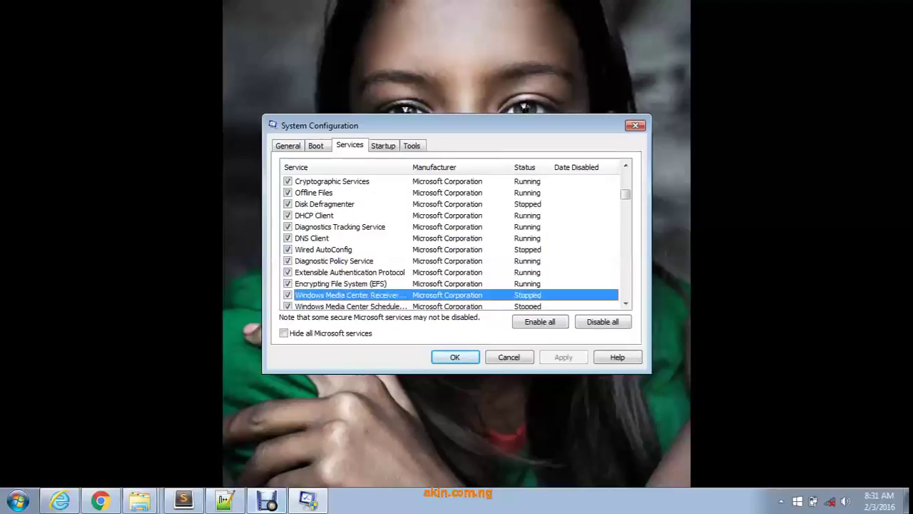
key(Down)
key(Down)
key(Down)
key(Down)
key(Down)
key(Down)
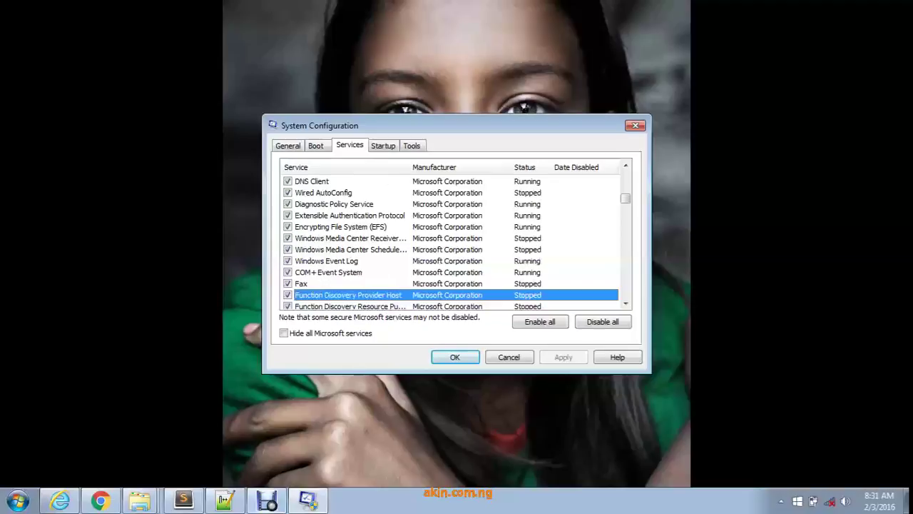
key(Down)
key(Down)
key(Down)
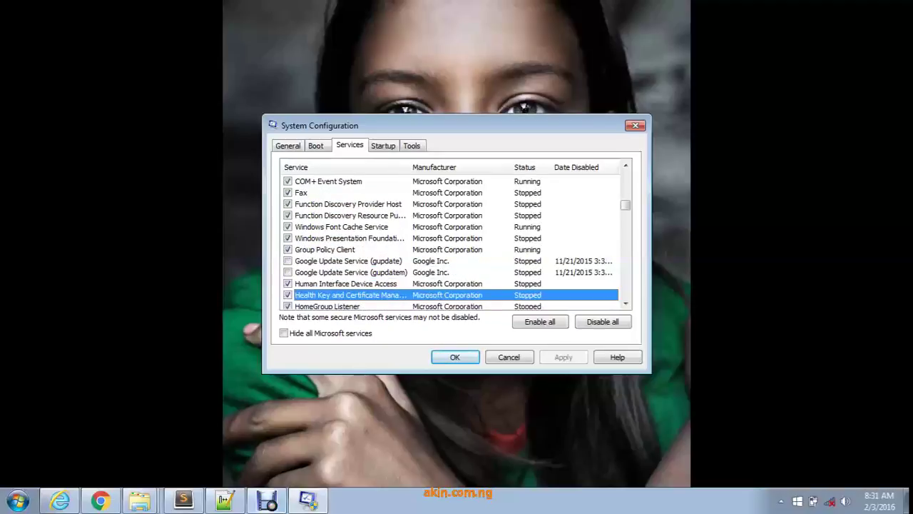
Examine the startup items down to USB Disk Security, checking which ones are enabled or disabled.
key(ctrl+Tab)
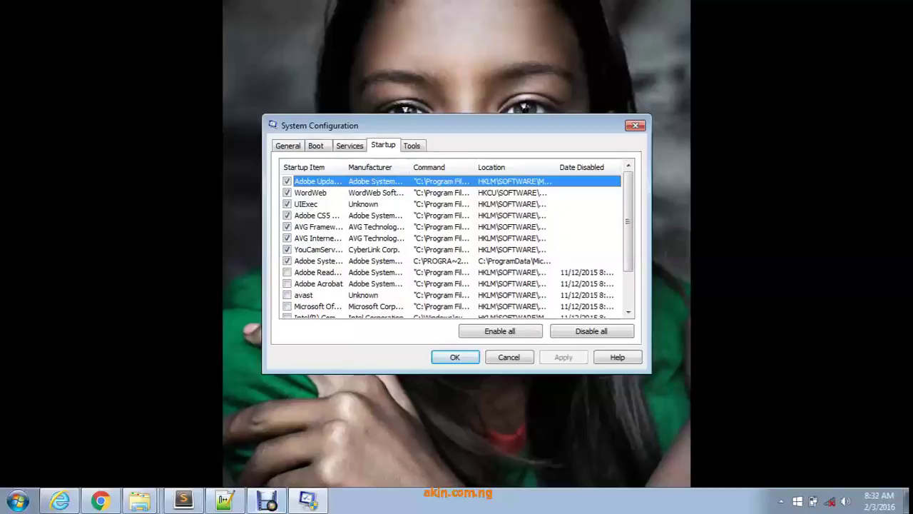
key(Down)
key(Down)
key(Down)
key(Down)
key(Down)
key(Down)
key(Down)
key(Down)
key(Down)
key(Down)
key(Down)
key(Down)
key(Down)
key(Down)
key(Down)
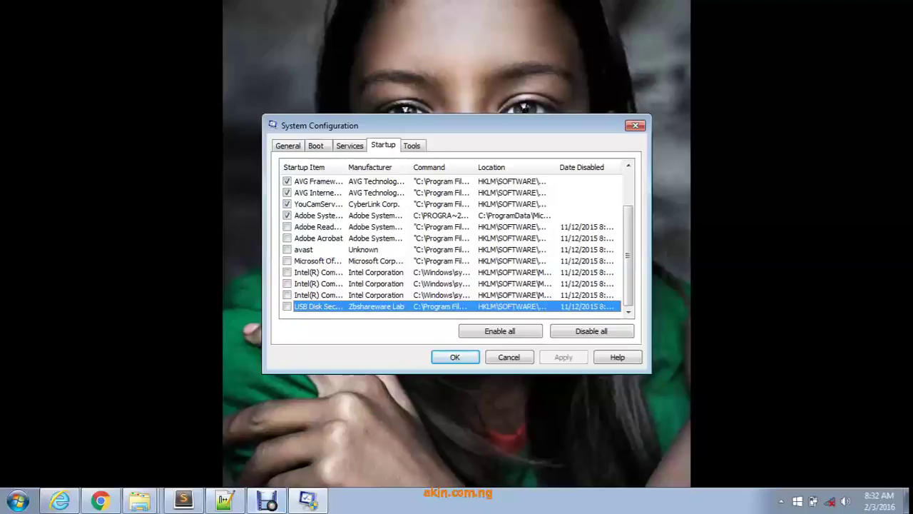
Examine the disabled startup items from Adobe Reader down to USB Disk Security, checking their manufacturer and date disabled, and return to Adobe Acrobat.
click(318, 226)
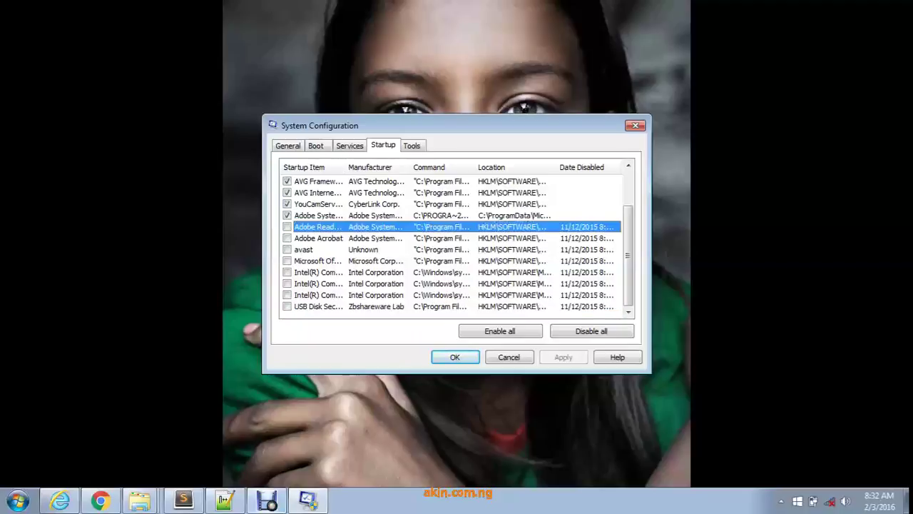
click(318, 238)
click(318, 249)
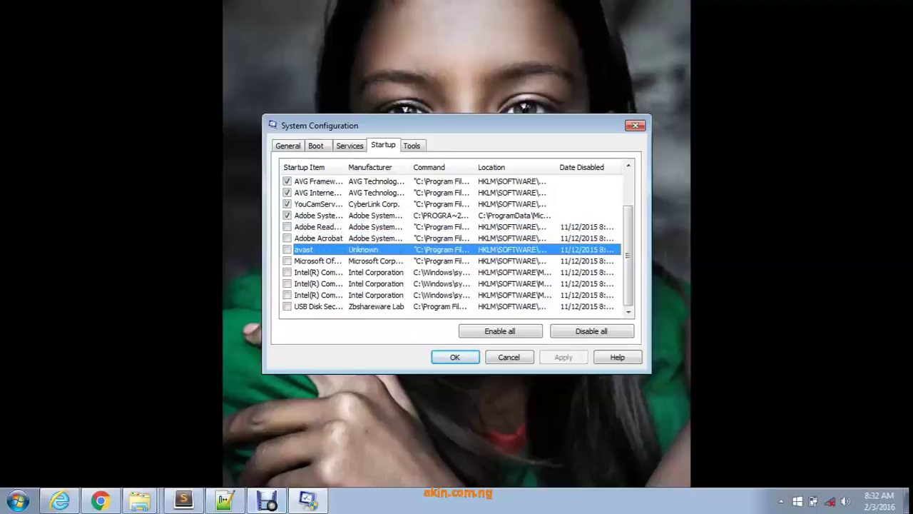
click(318, 260)
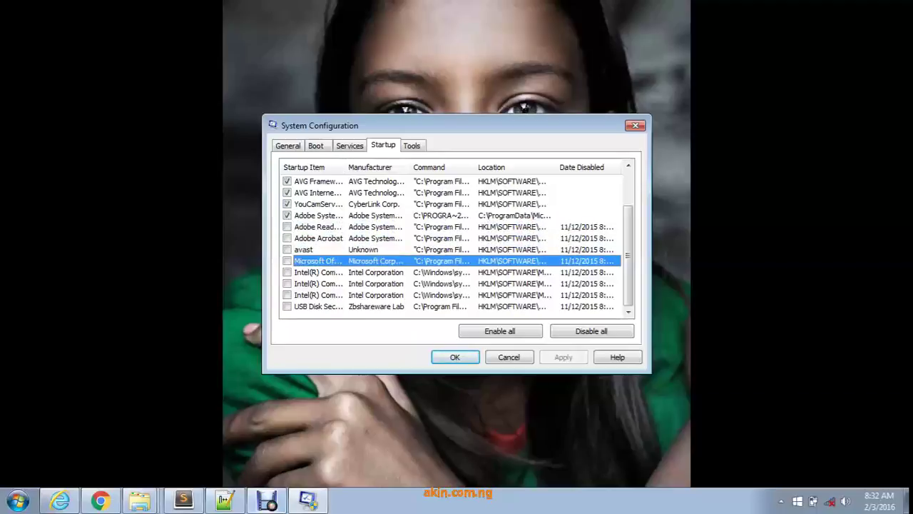
click(318, 306)
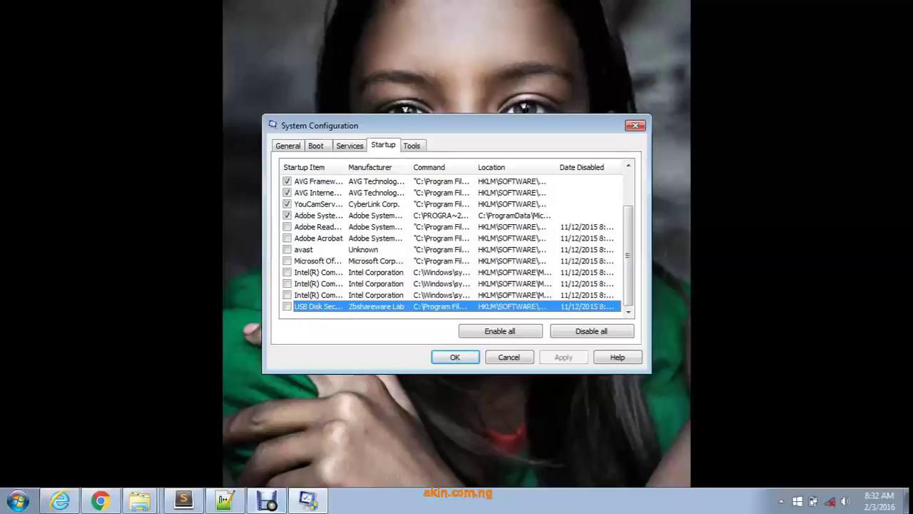
click(318, 226)
click(318, 237)
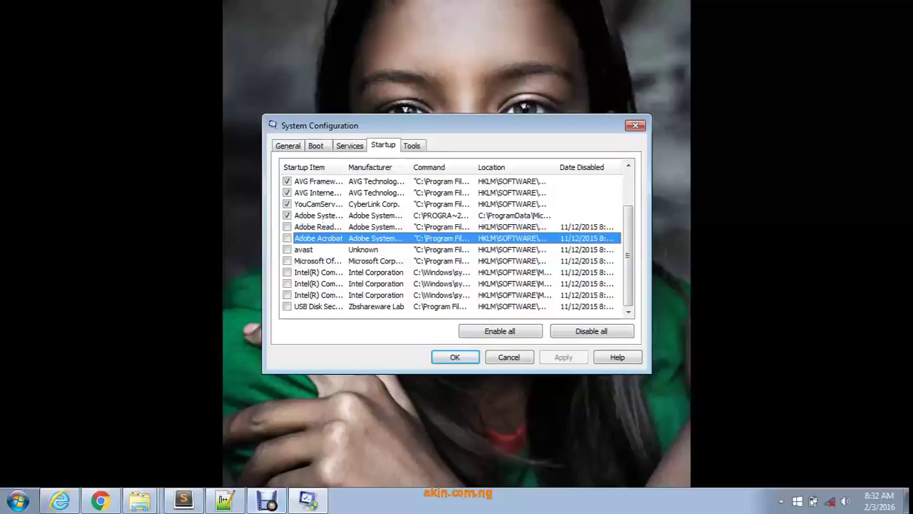
Review the startup items upward from Adobe Acrobat to the enabled WordWeb and UIExec entries.
key(Up)
key(Up)
key(Up)
key(Up)
key(Up)
key(Up)
key(Up)
key(Up)
key(Up)
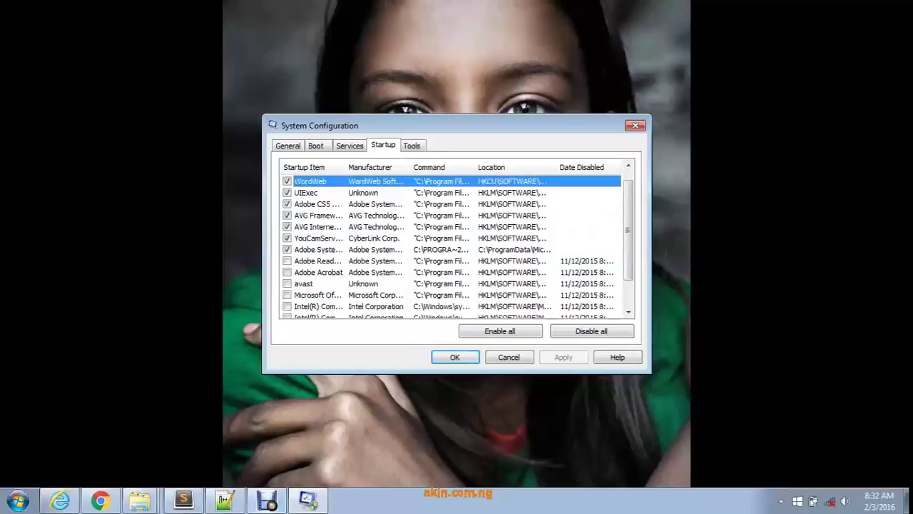
click(318, 203)
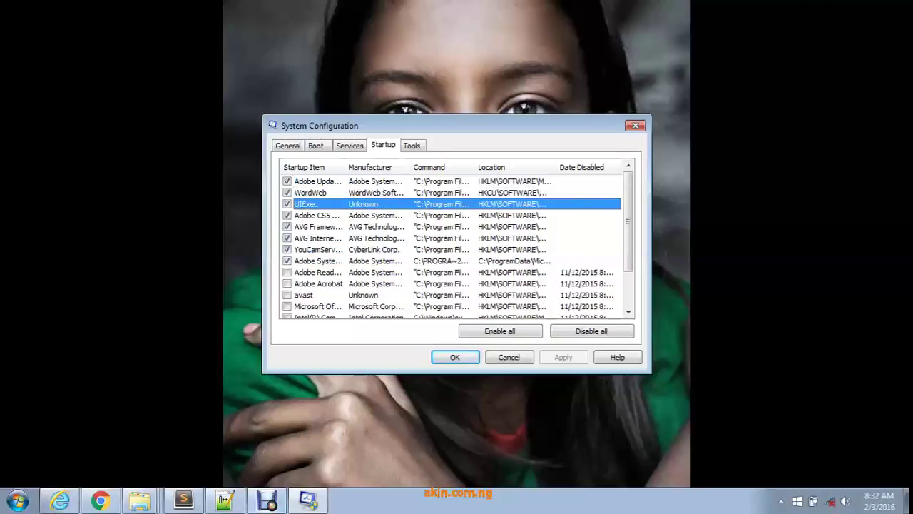
Go through the startup items from the first Adobe updater entry down to the disabled Intel entries, comparing enabled and disabled ones.
click(318, 181)
key(Down)
key(Down)
key(Down)
key(Down)
key(Down)
key(Down)
key(Down)
key(Down)
key(Down)
key(Down)
key(Down)
key(Down)
key(Down)
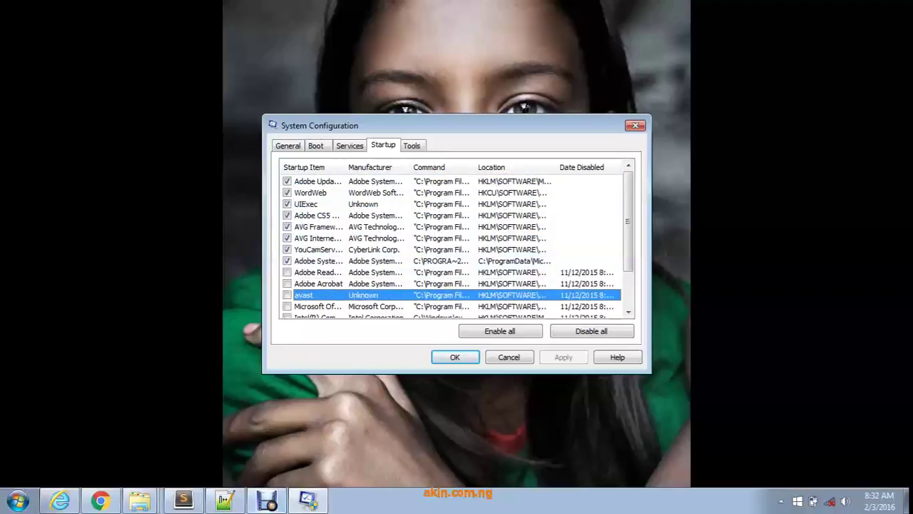
key(Down)
key(Down)
key(Up)
key(Up)
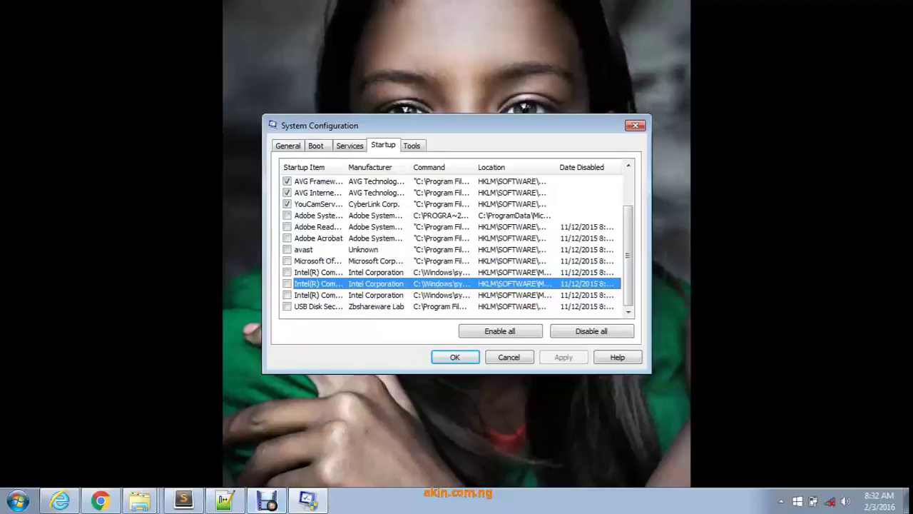
Try switching the Adobe Systems startup item directly below YouCam off and back on.
click(287, 214)
click(286, 215)
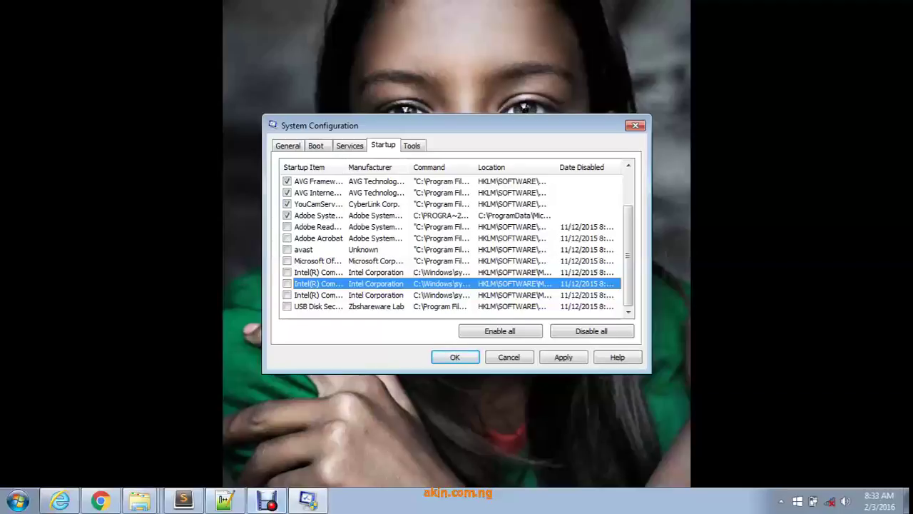
click(287, 214)
click(287, 215)
Enable the Adobe Reader startup item, apply the change and close System Configuration.
click(286, 226)
click(287, 226)
click(563, 357)
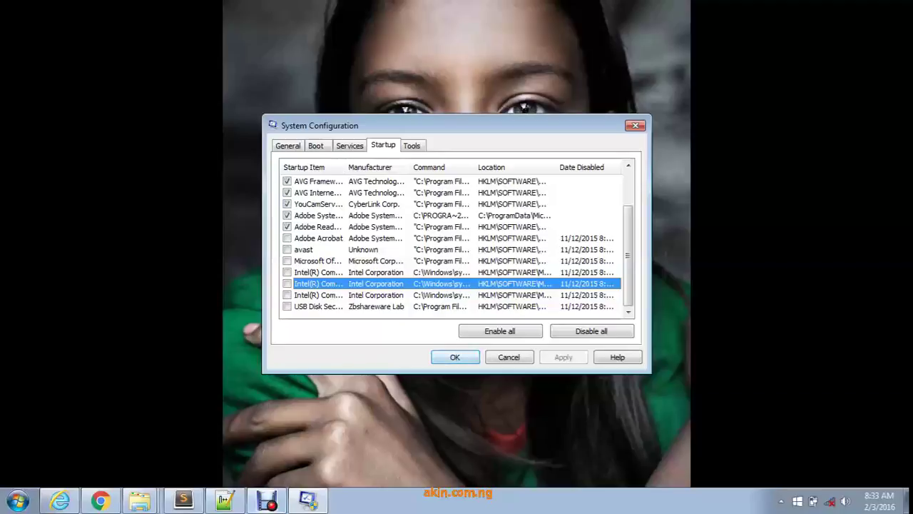
key(Return)
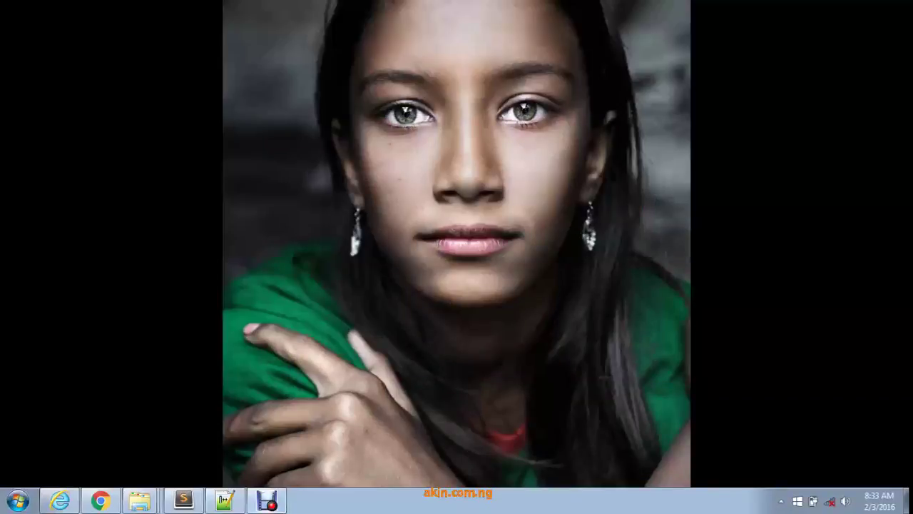